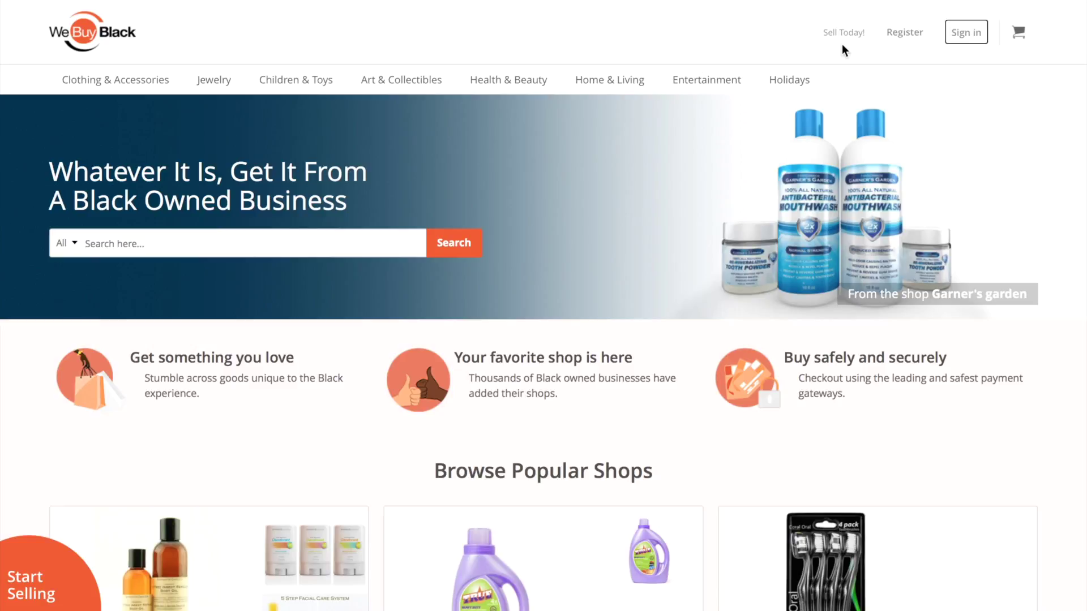
Step: Open the WeBuyBlack login dialog from Sign in in the home page header
left_click(967, 44)
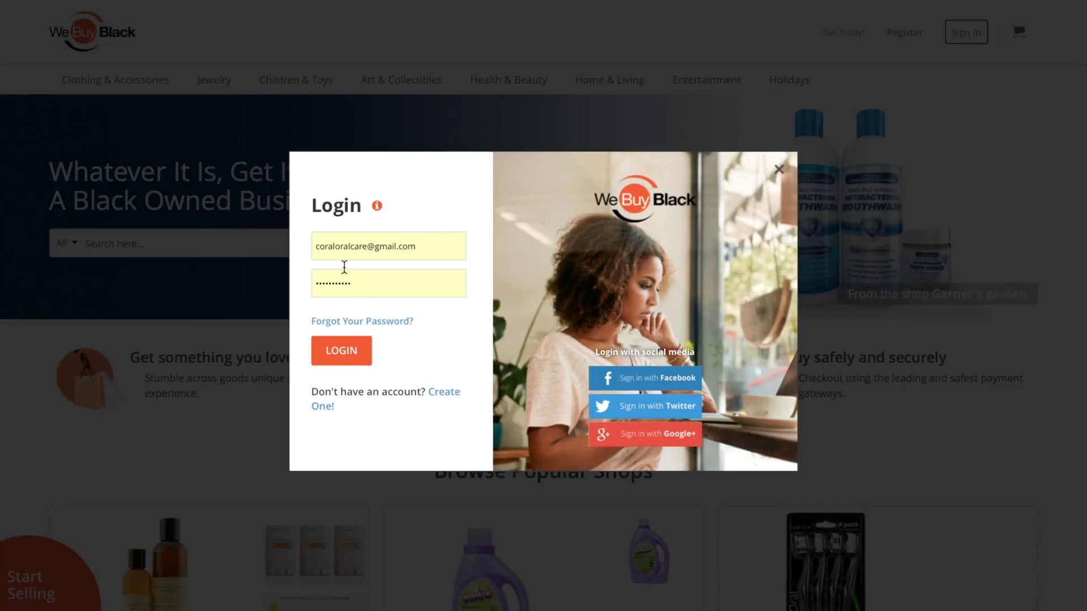
Step: Log in with the autofilled seller credentials and close the welcome popup to reach My Dashboard
left_click(341, 362)
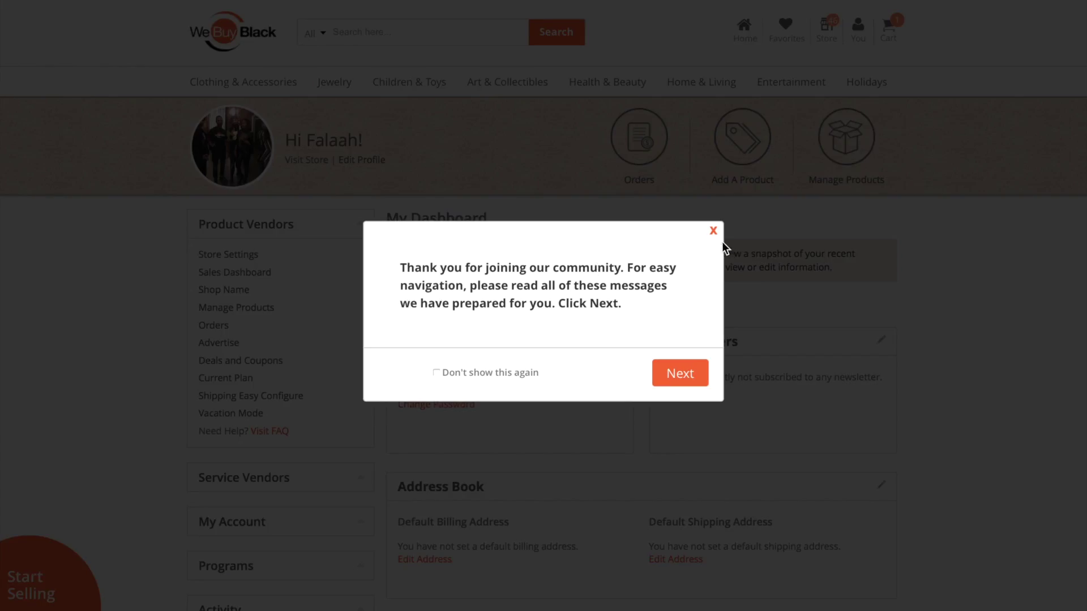
left_click(722, 242)
scroll(298, 382, "down", 2)
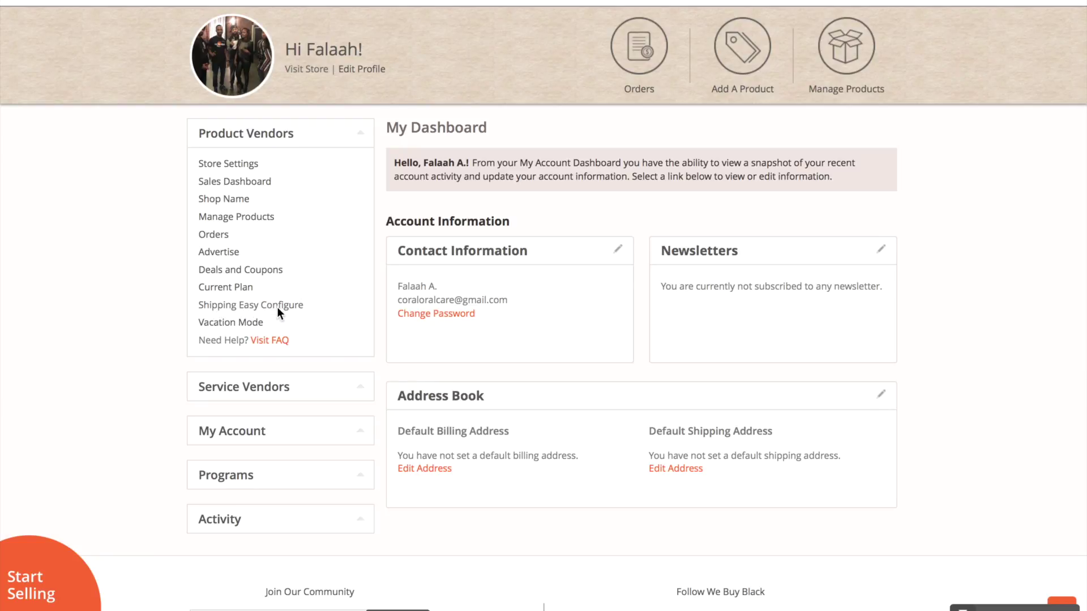
Step: Open Shipping Easy Configure from the Product Vendors sidebar and read through its prerequisites
left_click(277, 307)
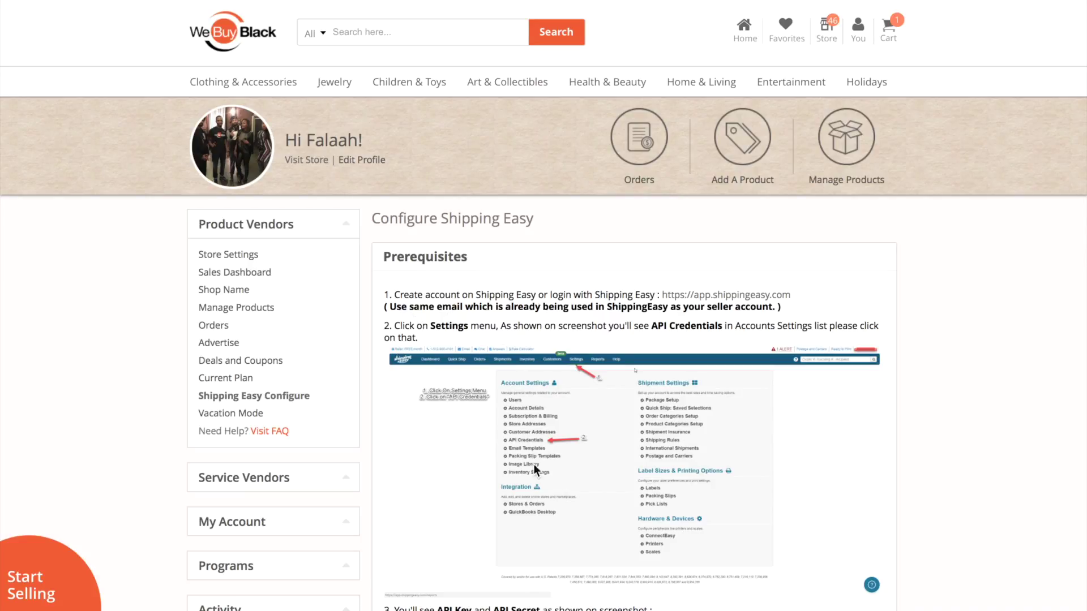
scroll(593, 389, "down", 1)
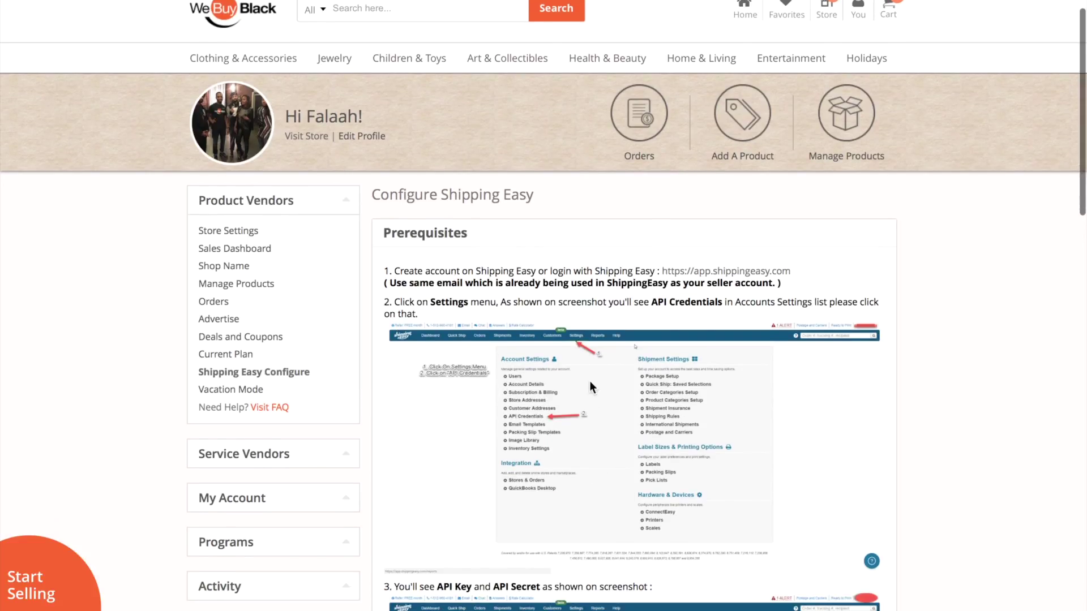
scroll(620, 469, "down", 5)
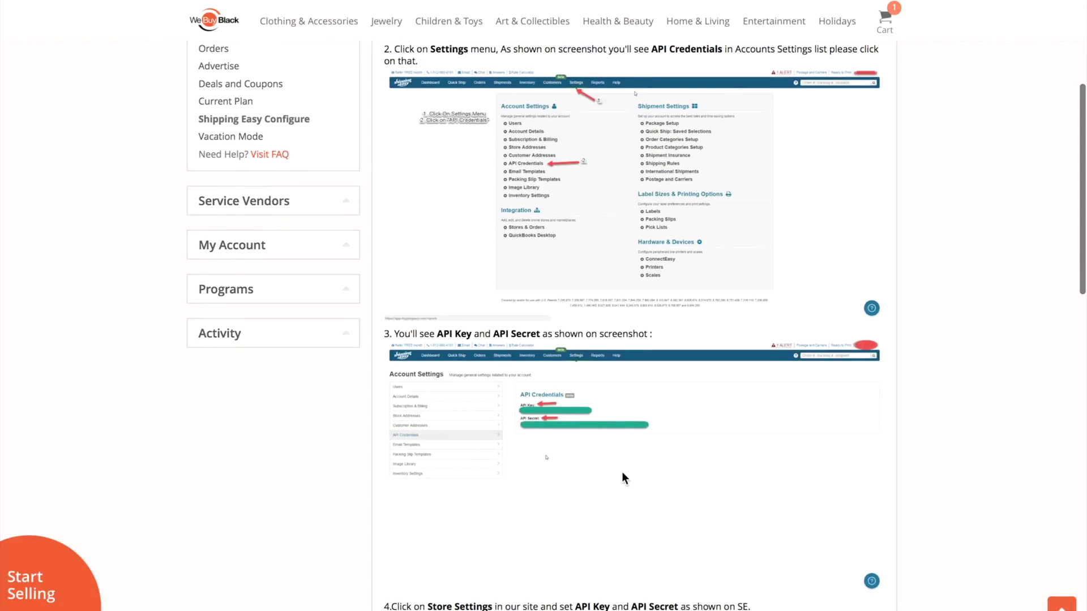
scroll(622, 471, "down", 1)
scroll(622, 474, "down", 2)
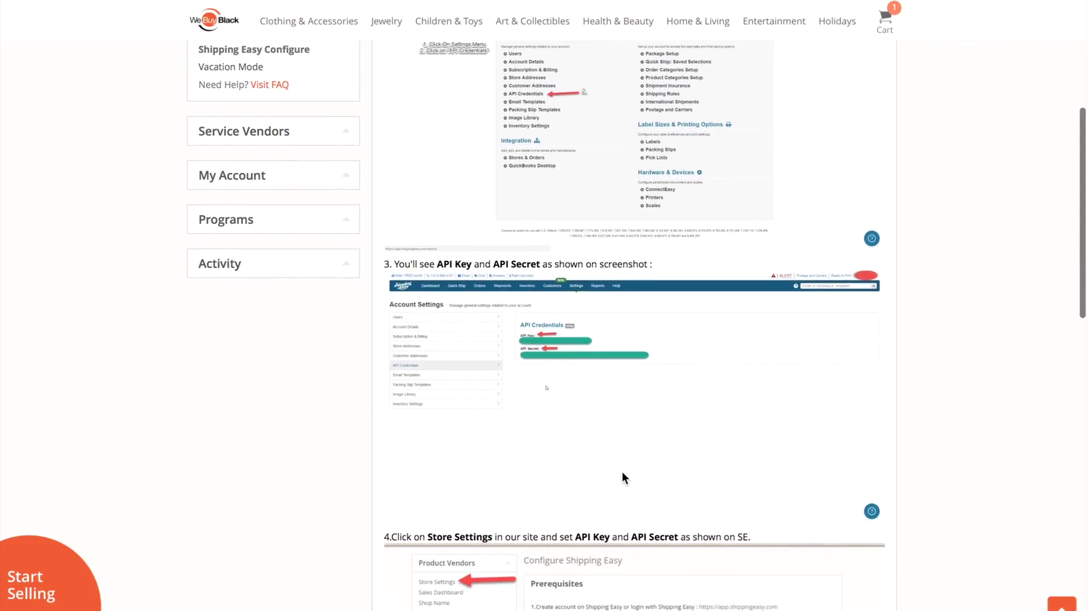
scroll(630, 501, "down", 3)
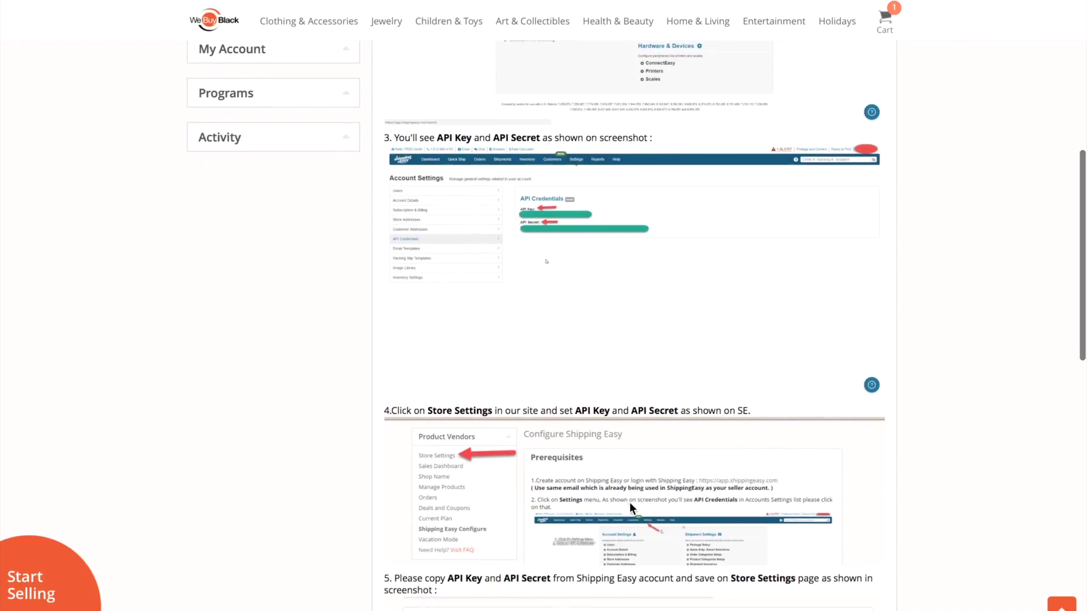
scroll(630, 502, "up", 5)
scroll(629, 501, "up", 2)
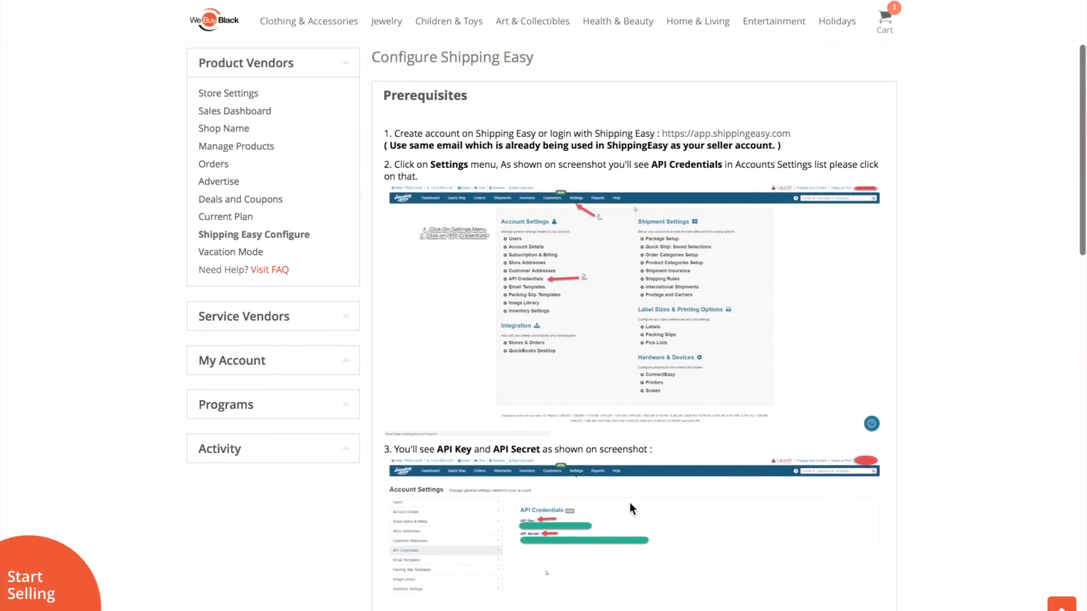
scroll(440, 186, "up", 2)
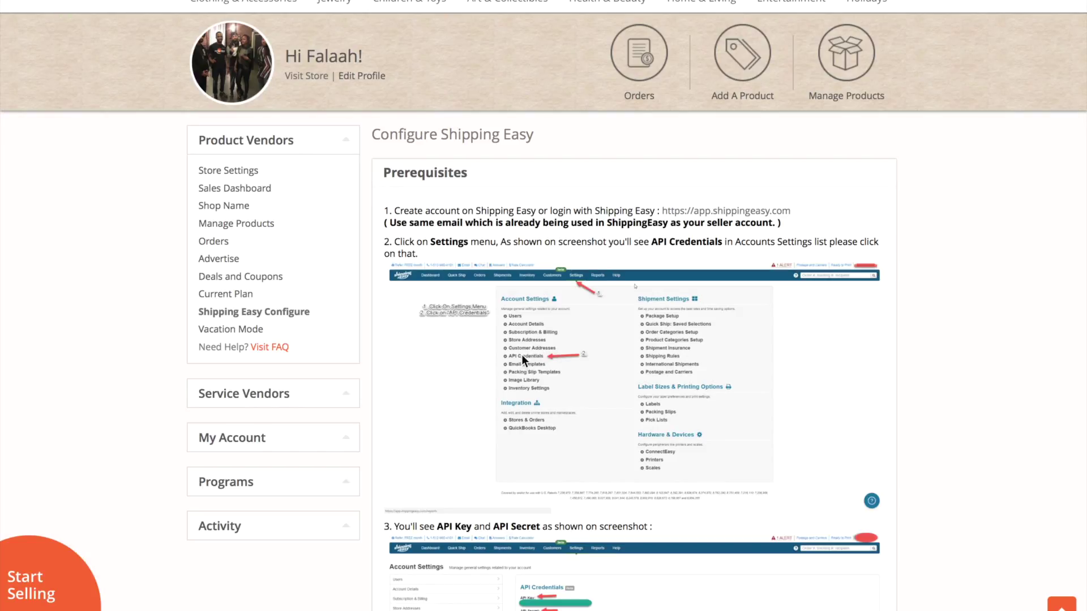
scroll(609, 457, "down", 1)
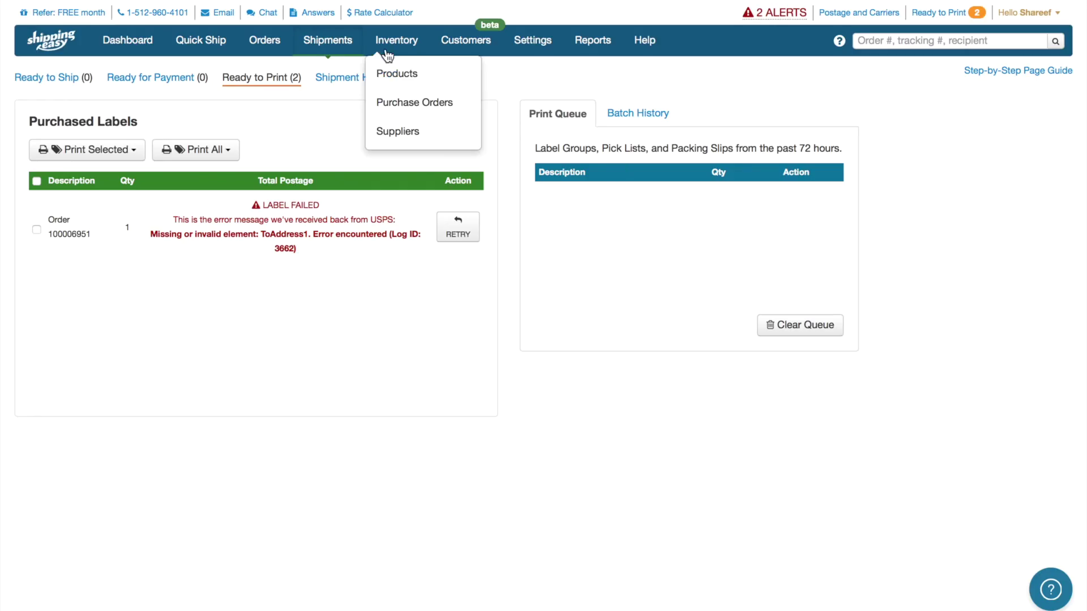
Step: Show ShippingEasy's Settings > API Credentials and select the API Key string
left_click(540, 45)
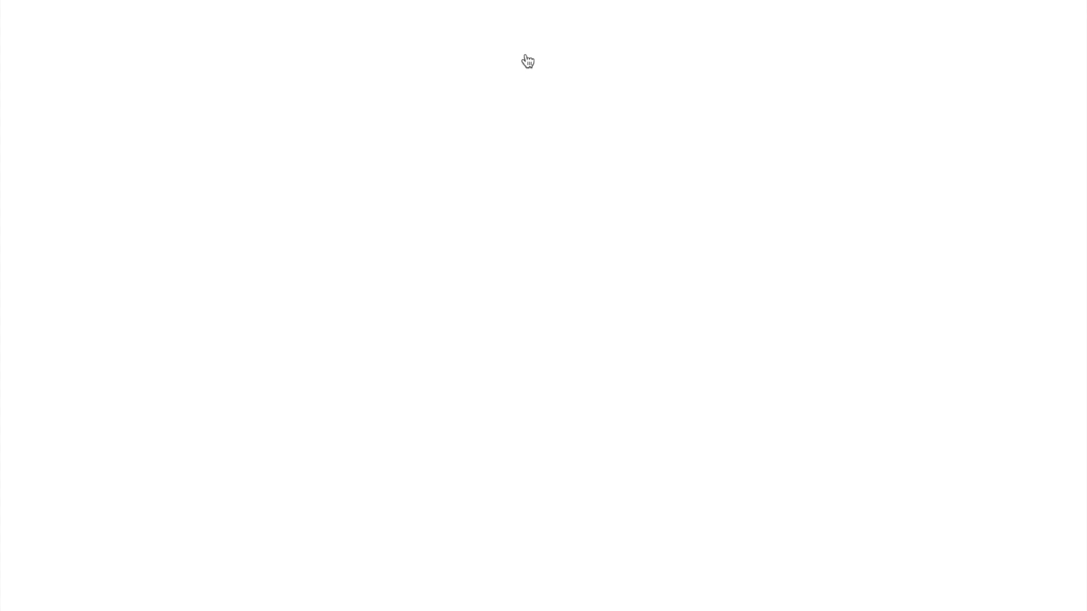
left_click(249, 266)
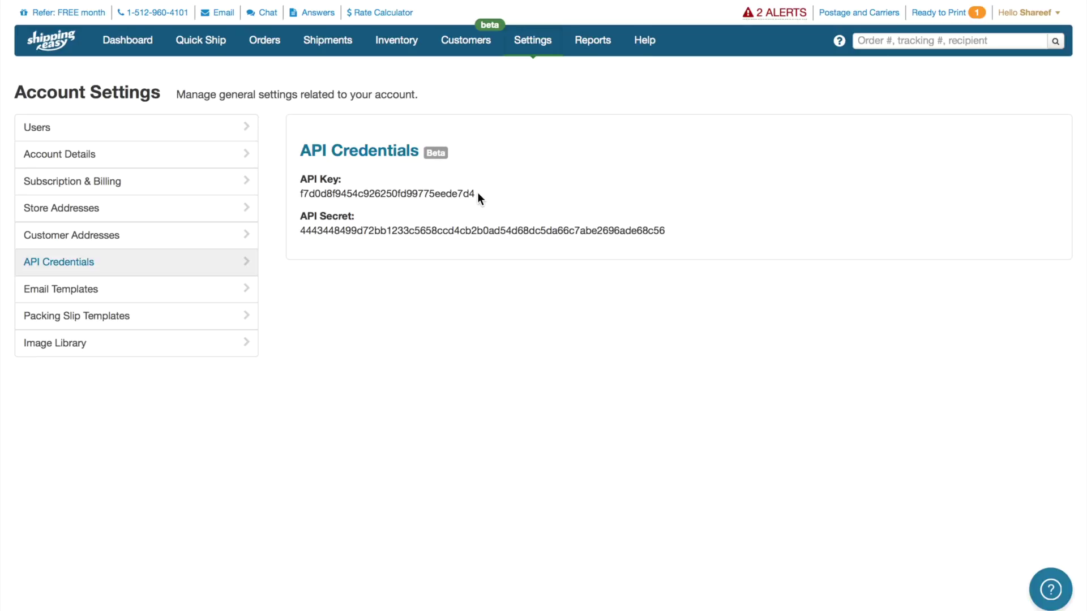
left_click_drag(478, 194, 301, 194)
key("ctrl+c")
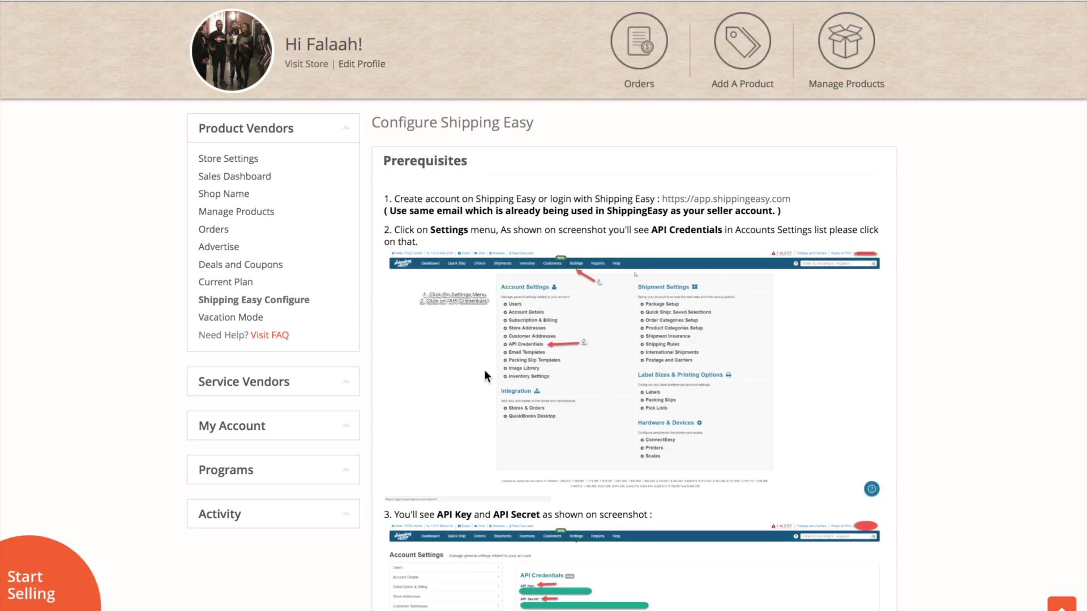
scroll(423, 361, "down", 5)
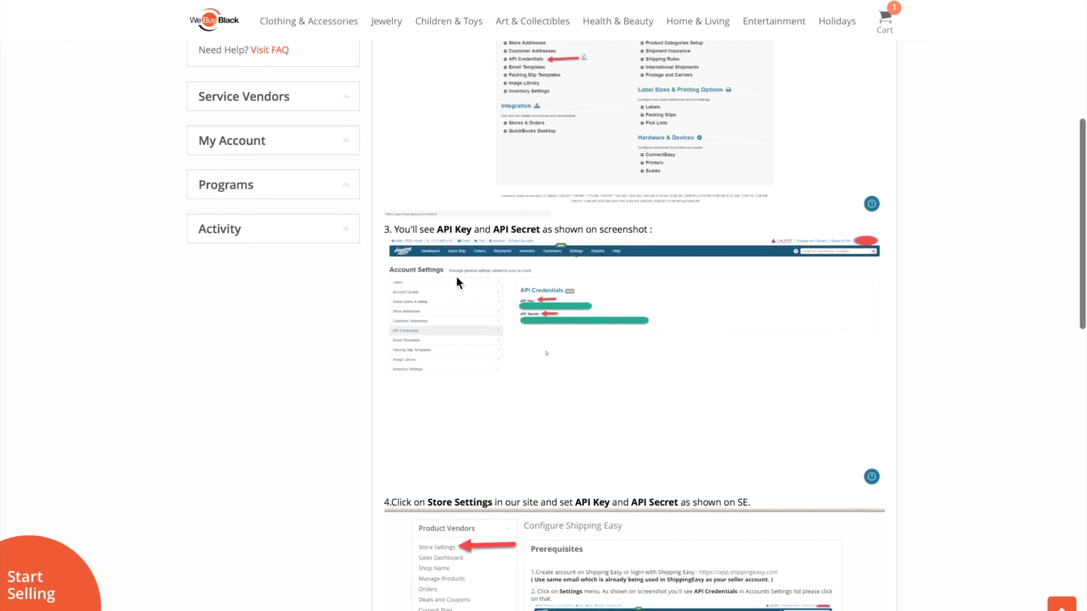
scroll(545, 436, "down", 6)
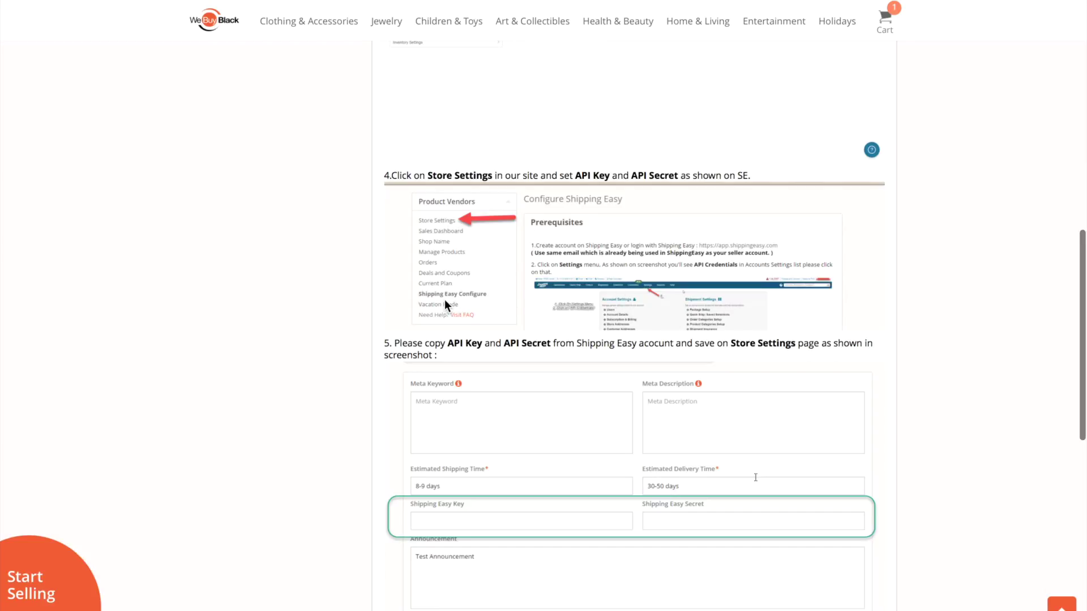
scroll(462, 481, "down", 1)
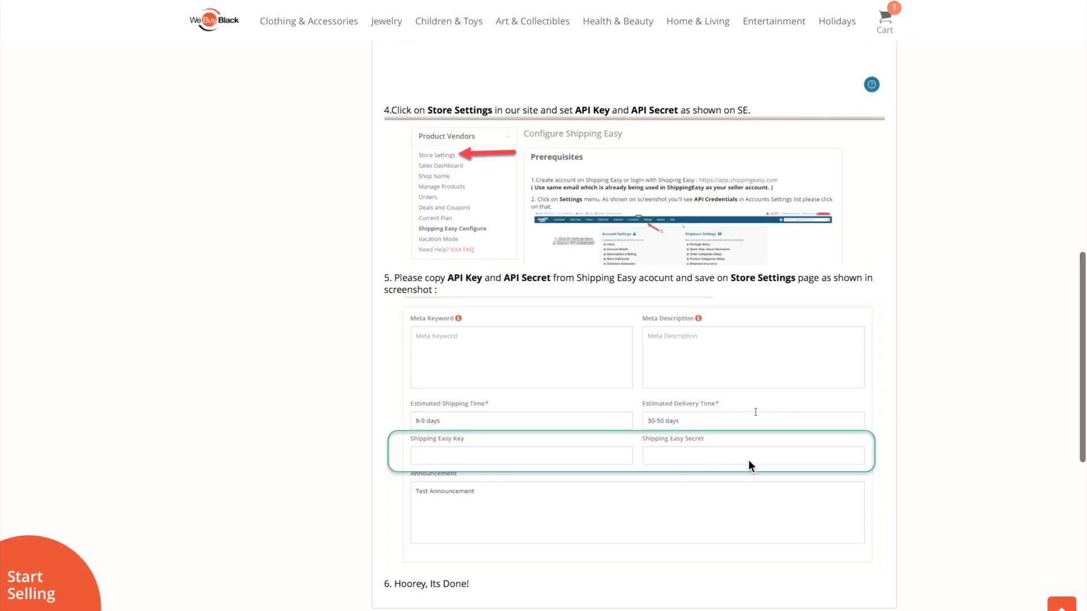
scroll(748, 460, "down", 1)
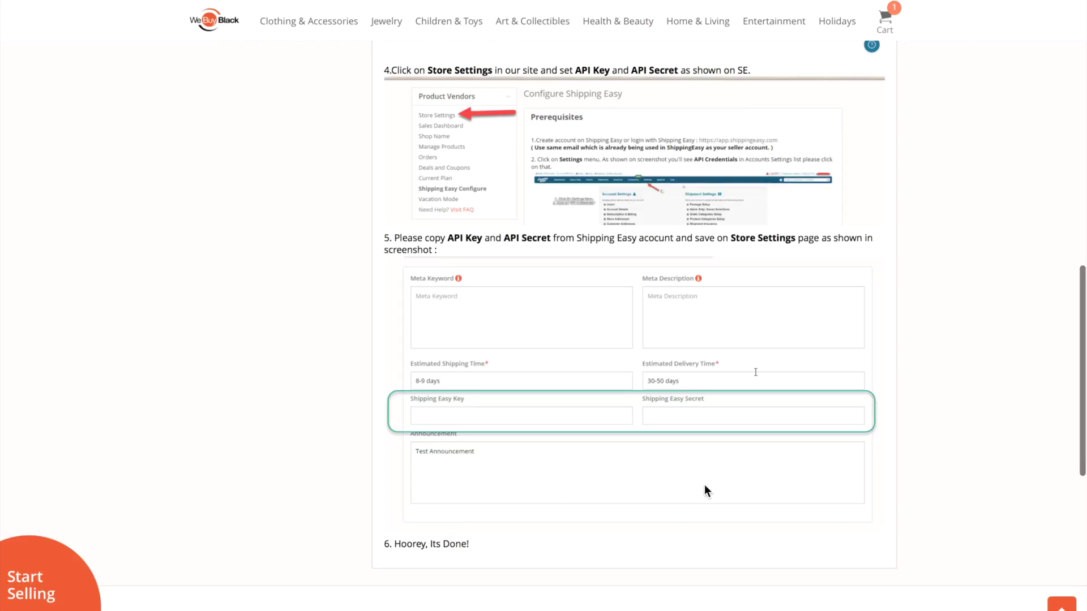
scroll(505, 226, "up", 5)
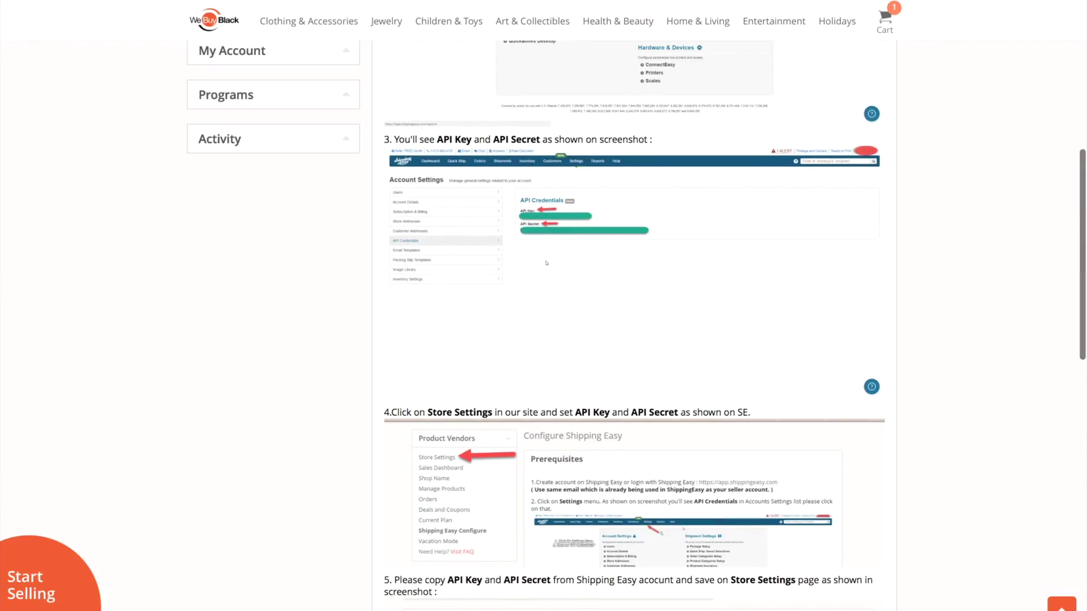
scroll(460, 118, "up", 7)
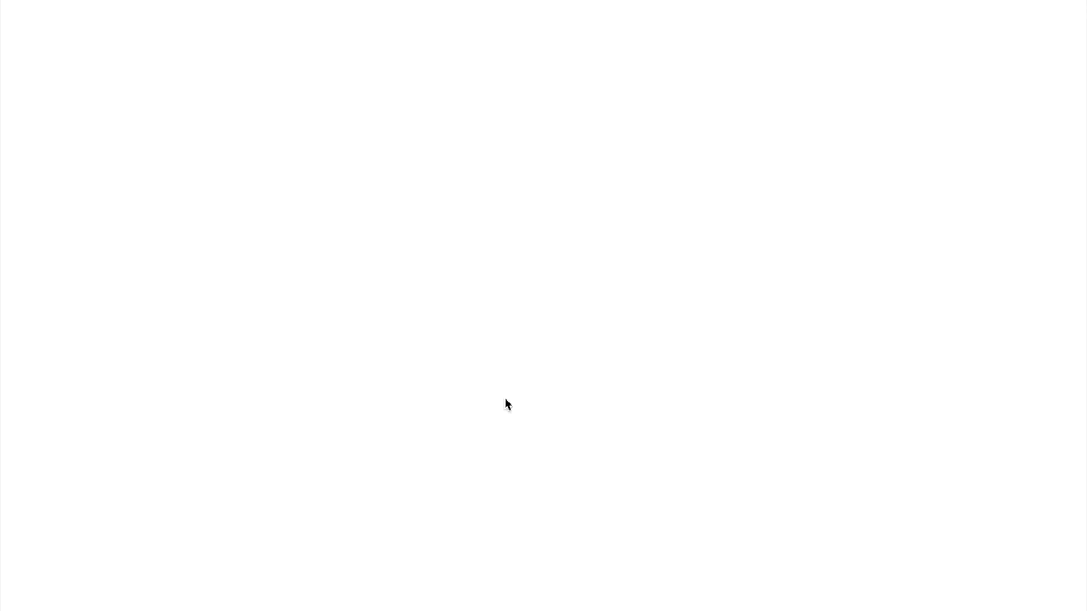
Step: Paste the copied ShippingEasy API key into the Shipping Easy Key field
scroll(539, 406, "down", 12)
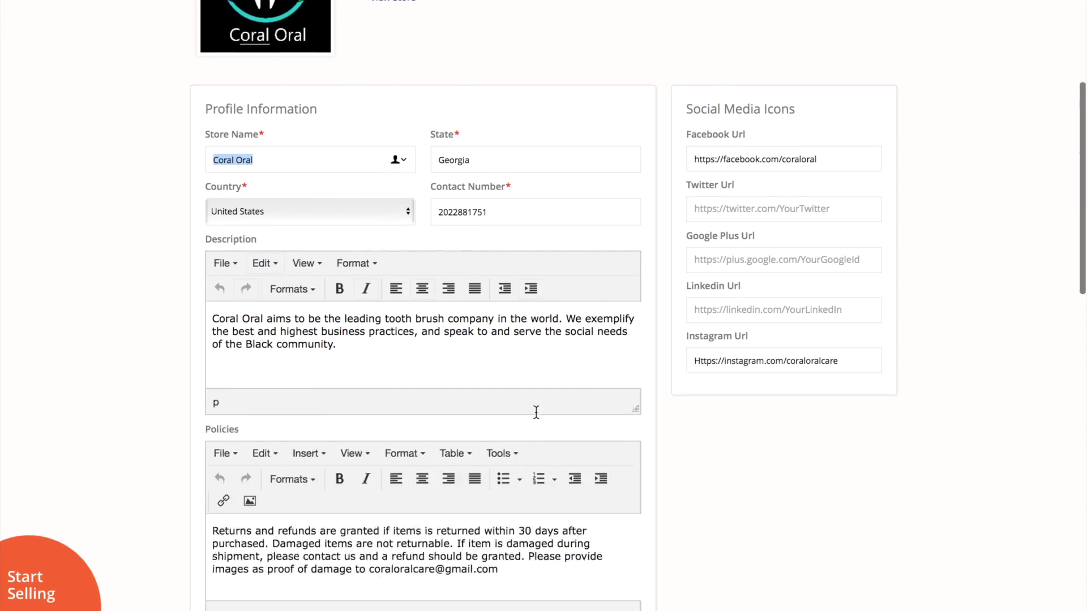
left_click(342, 444)
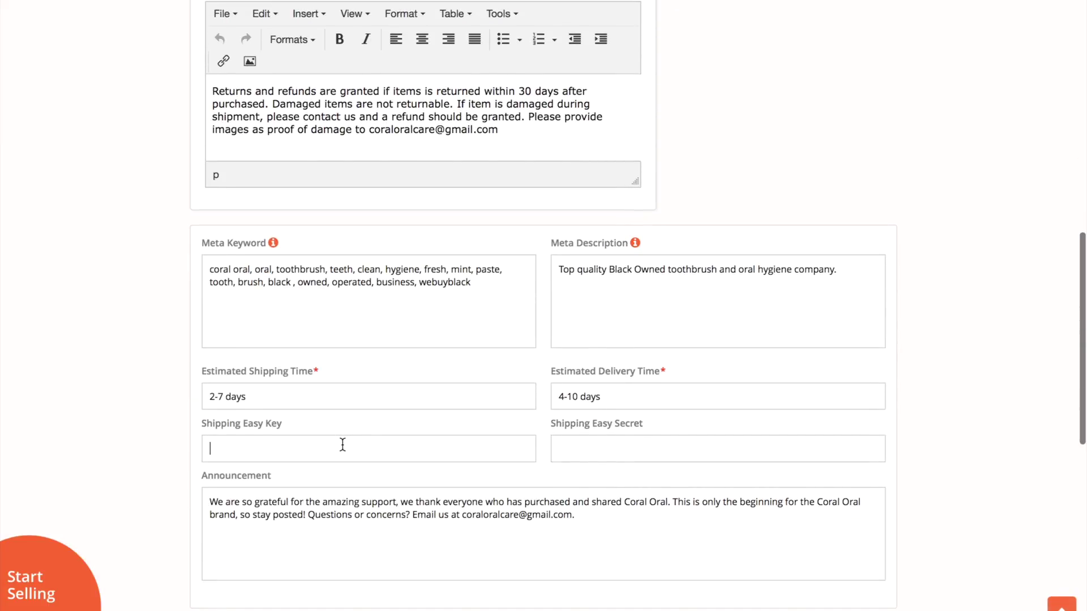
key("ctrl+v")
Step: Copy the API Secret from ShippingEasy and paste it into the Shipping Easy Secret field
left_click(695, 3)
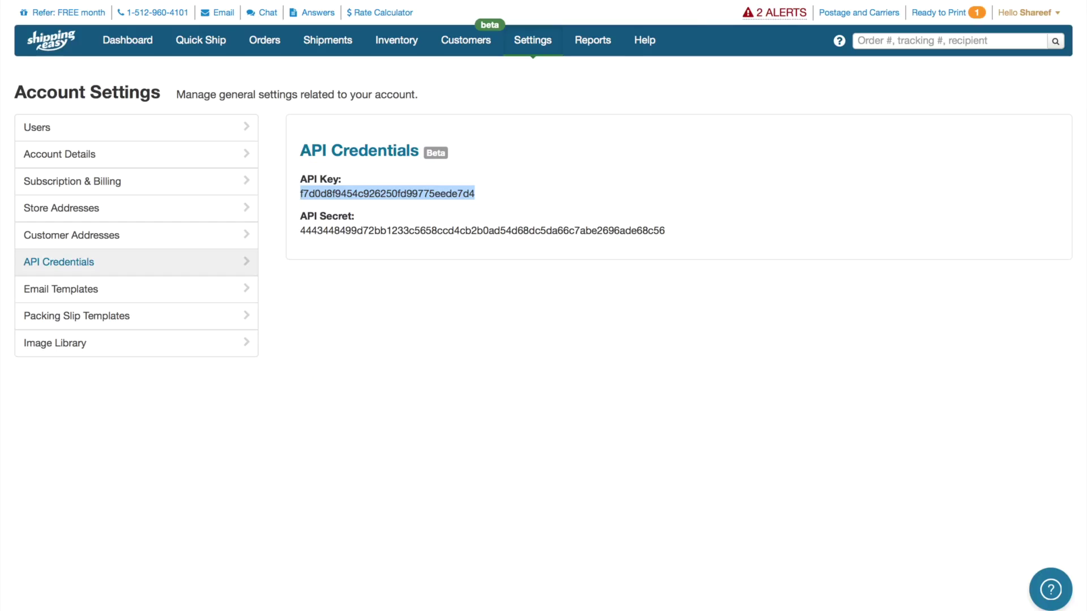
left_click_drag(674, 233, 298, 233)
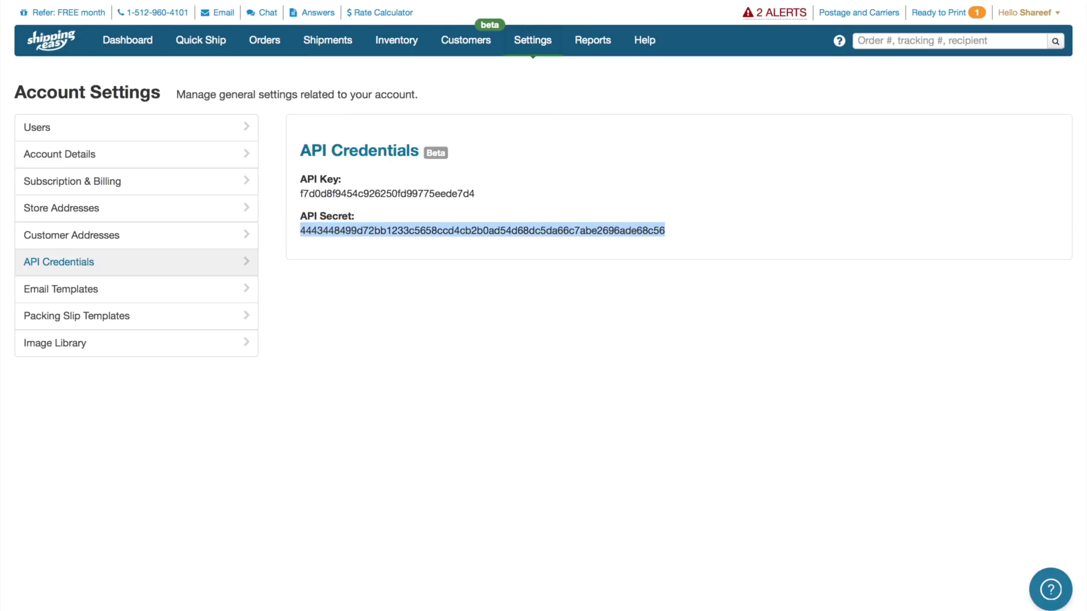
key("super+c")
left_click(511, 3)
scroll(561, 317, "down", 1)
left_click(610, 422)
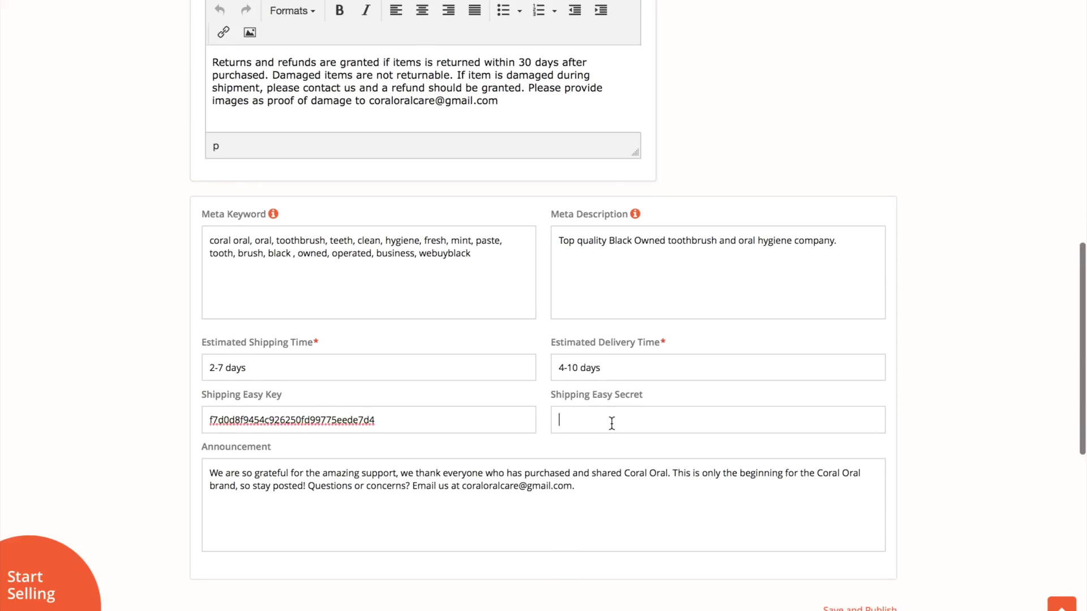
key("super+v")
scroll(711, 504, "down", 1)
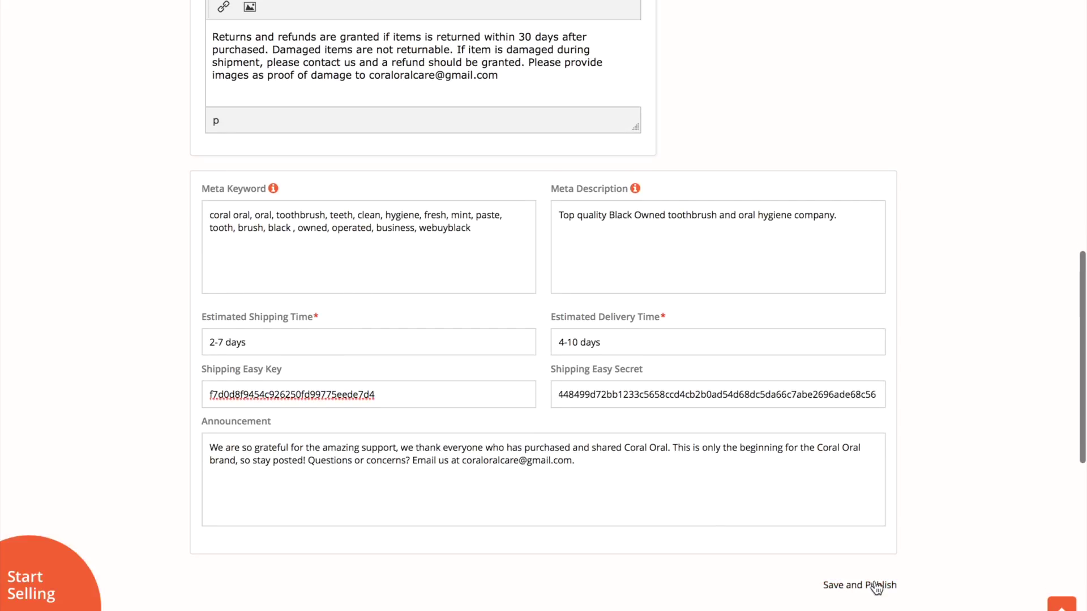
Step: Save and Publish the store profile, closing the Coral Oral shop-launch congratulations popup
left_click(858, 589)
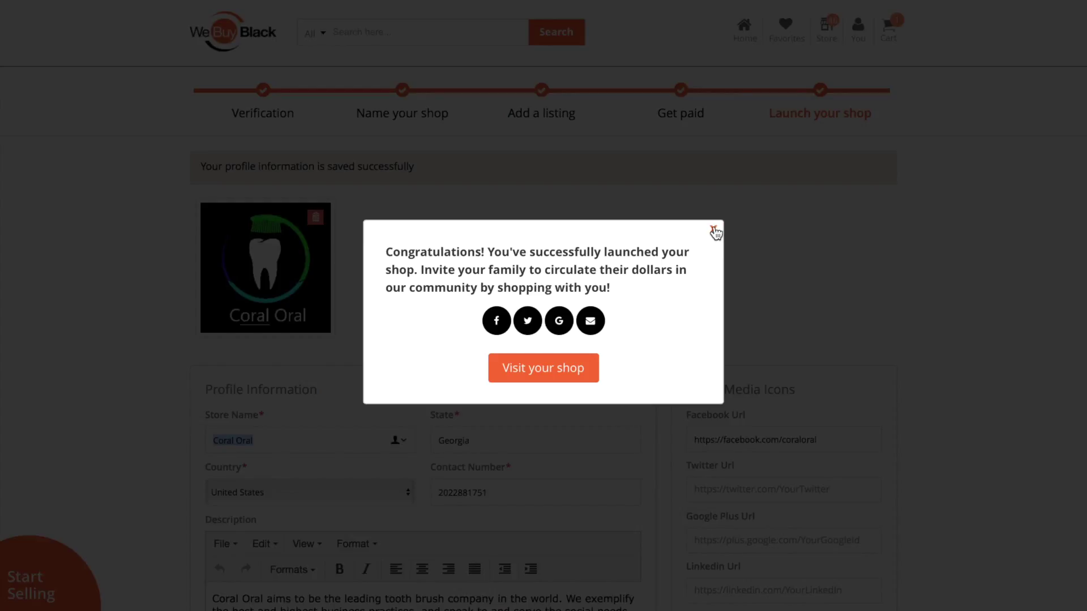
left_click(714, 232)
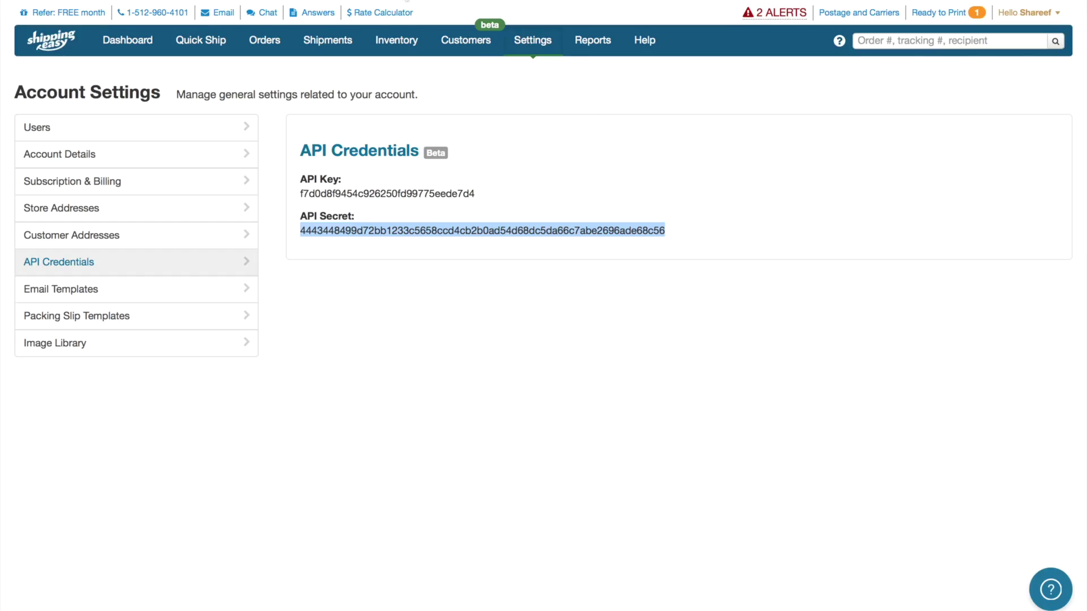
left_click(403, 2)
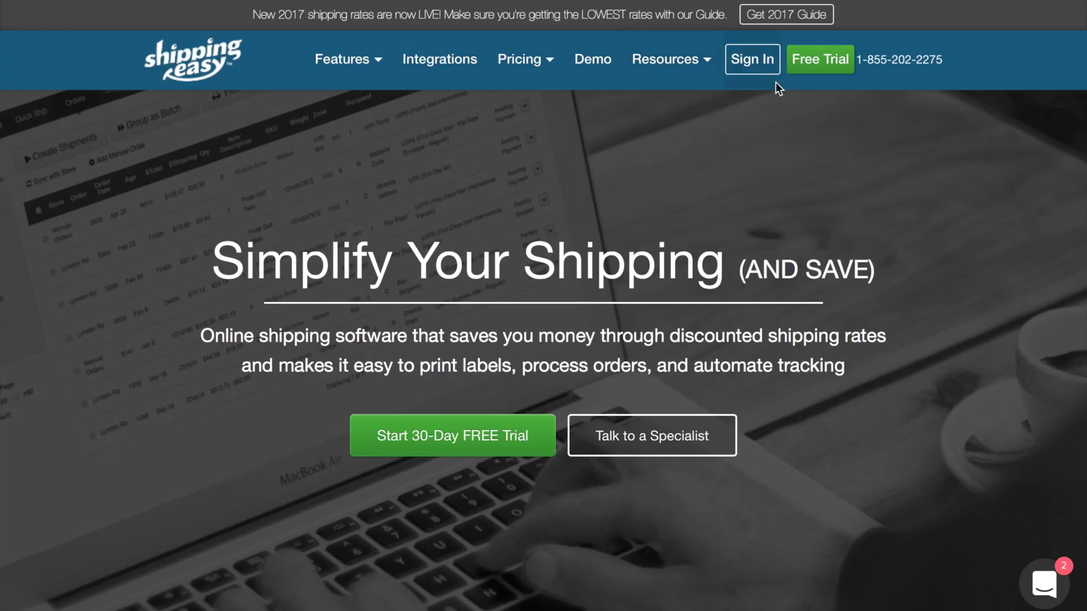
Step: Sign in to ShippingEasy to see the Coral Oral Toothbrush orders awaiting shipment
left_click(760, 69)
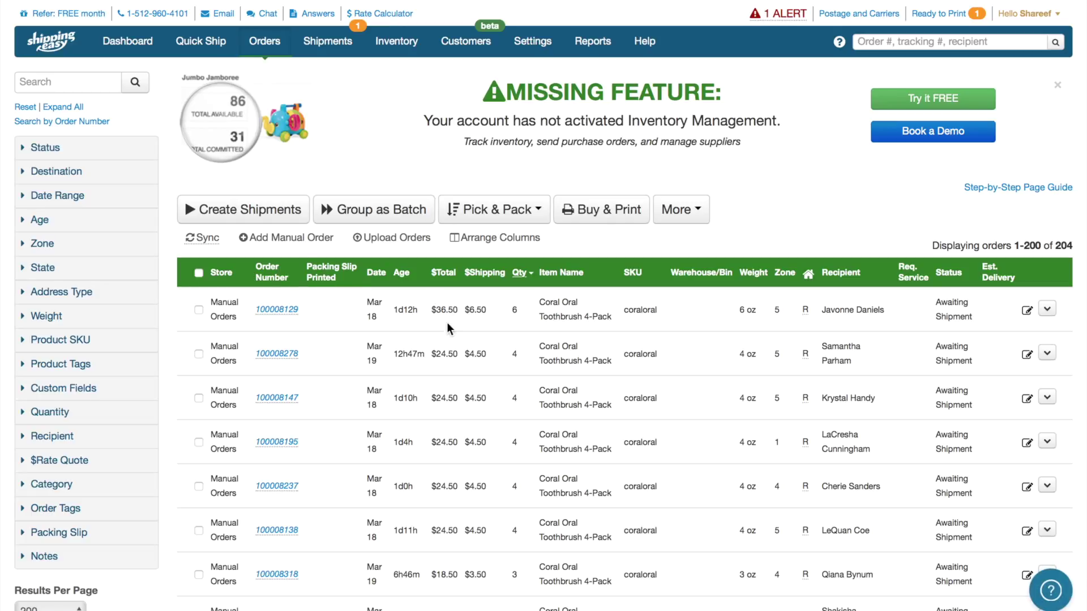
Step: Sort the 204 awaiting-shipment orders by Date, newest Mar 19 orders first
left_click(384, 277)
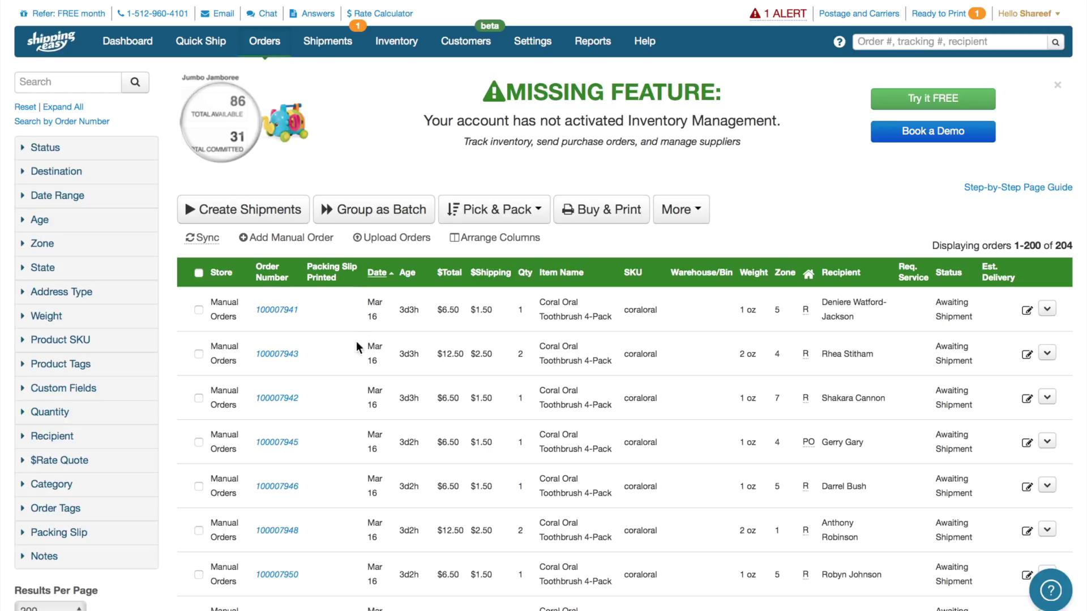
left_click(375, 274)
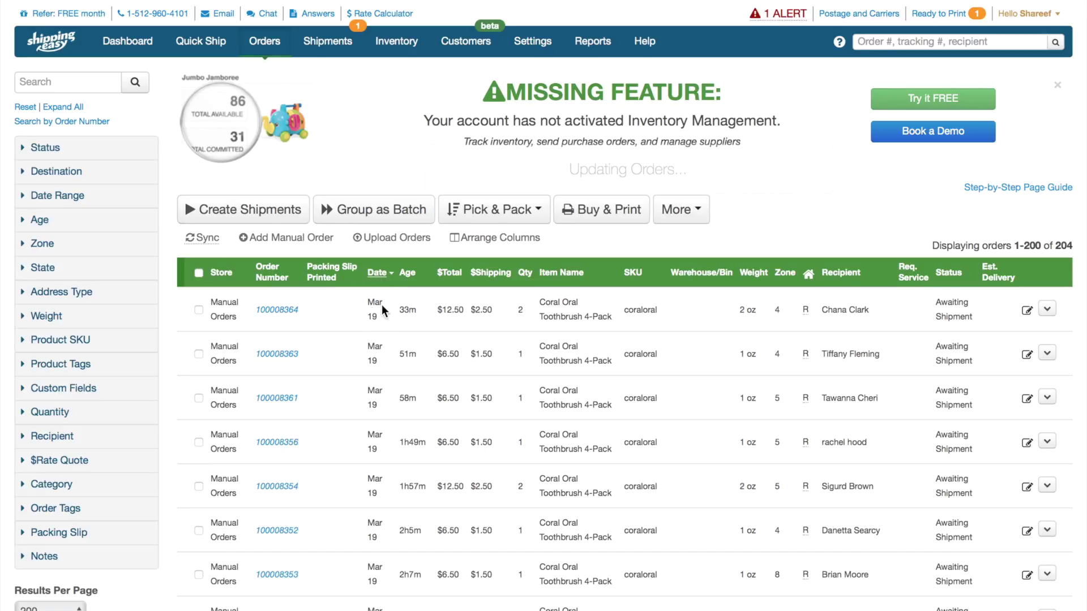
scroll(399, 488, "down", 15)
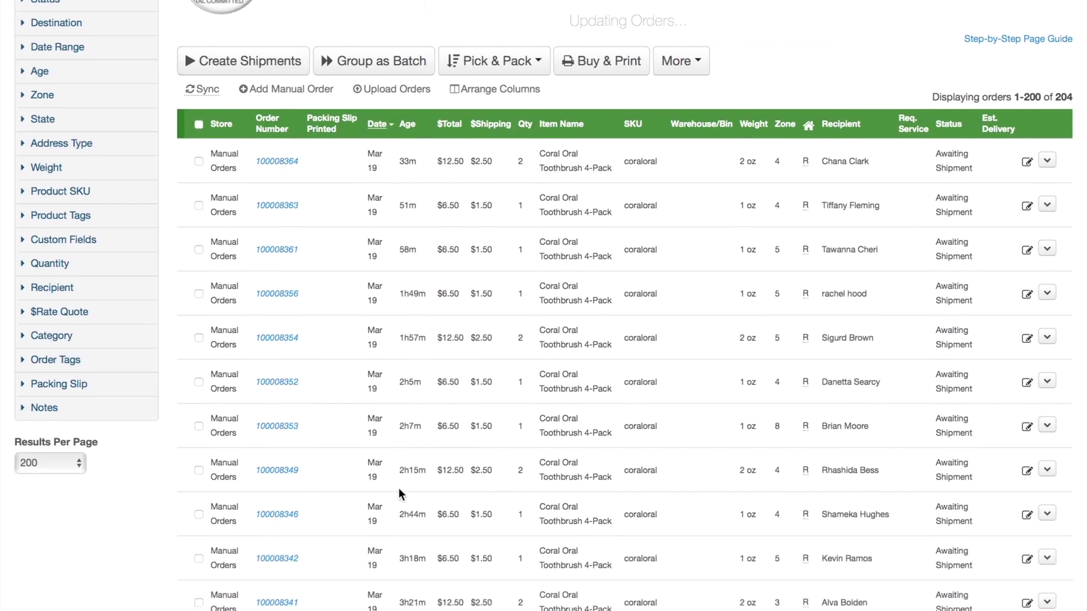
scroll(398, 488, "down", 8)
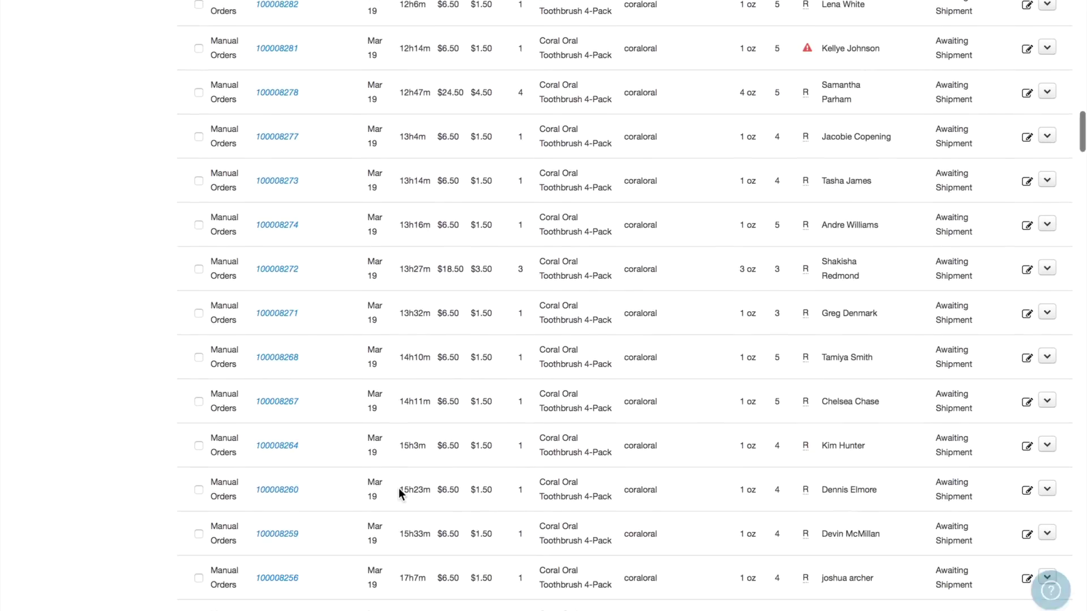
scroll(399, 488, "up", 20)
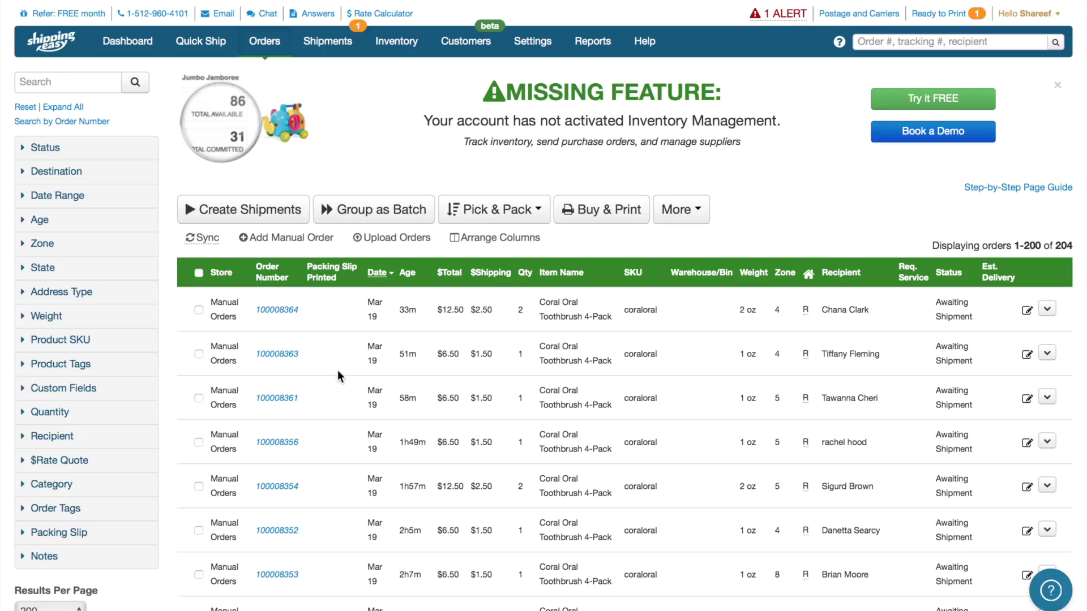
scroll(419, 514, "down", 5)
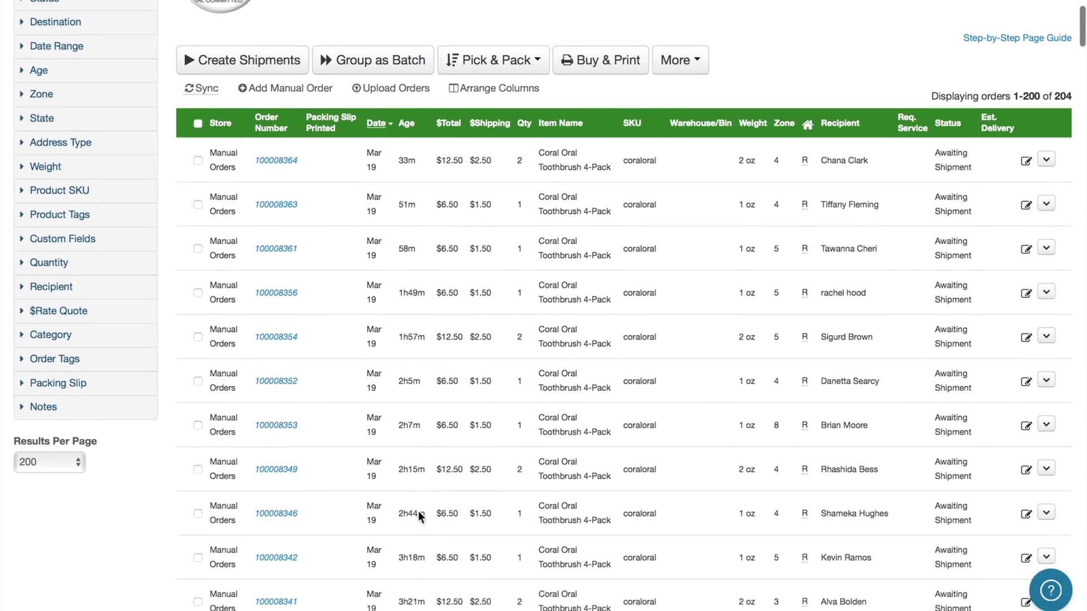
scroll(420, 517, "up", 5)
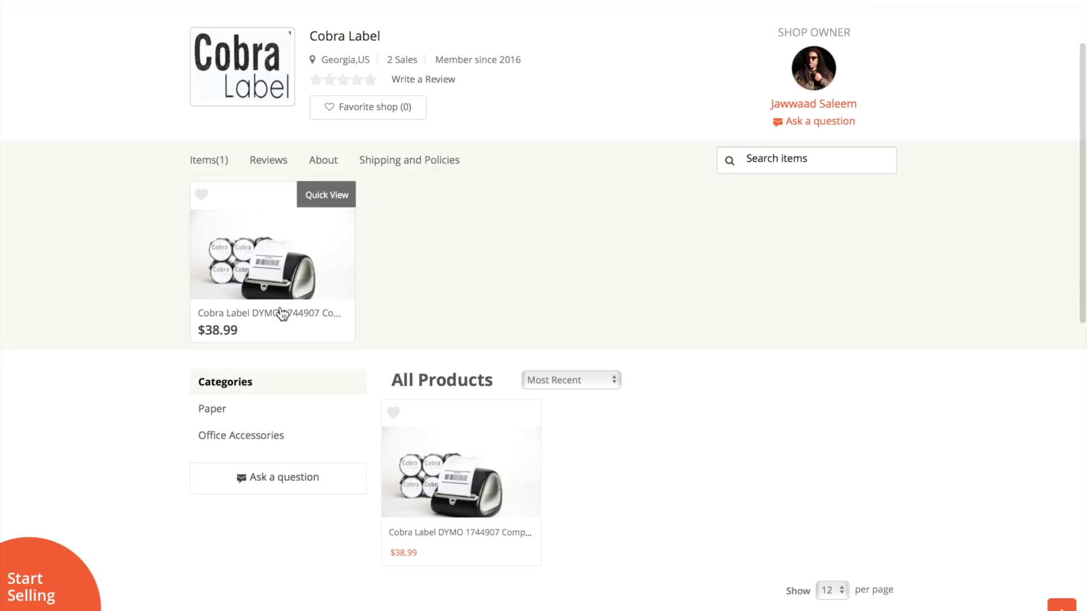
scroll(330, 436, "down", 2)
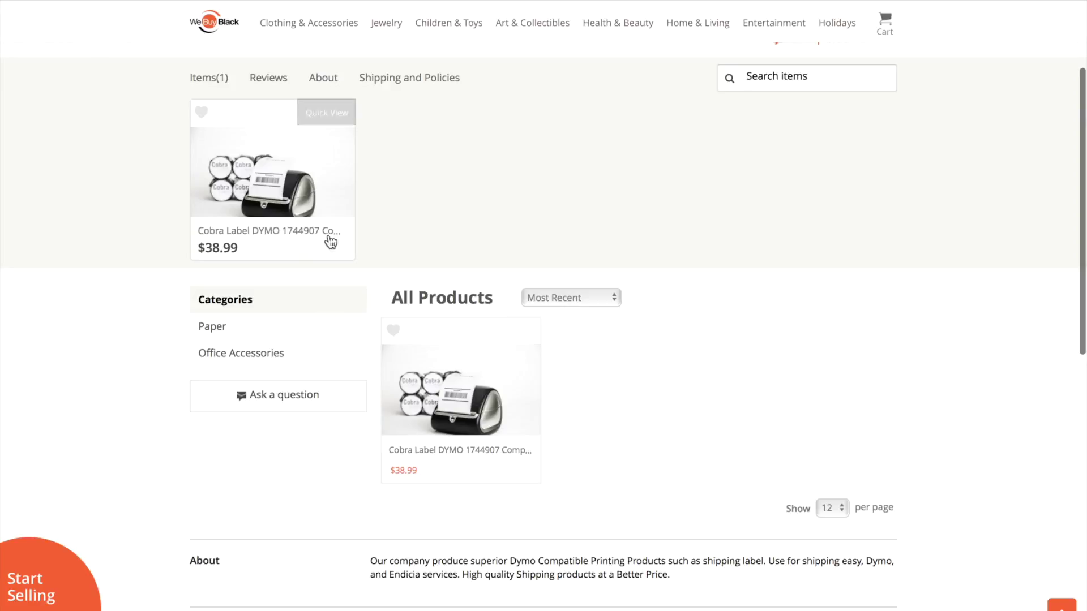
scroll(381, 297, "up", 2)
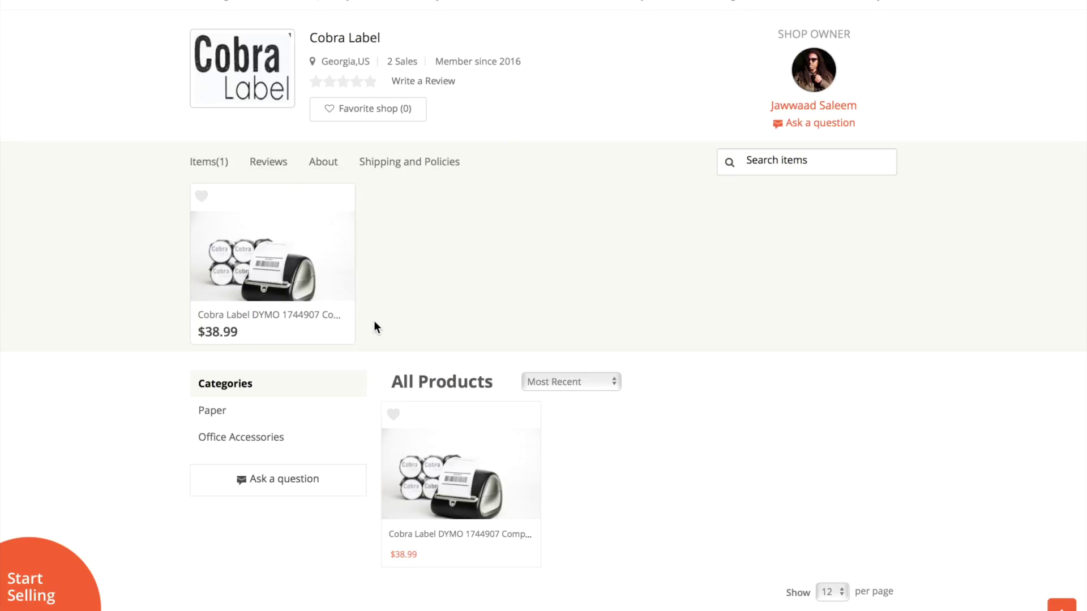
scroll(478, 252, "up", 3)
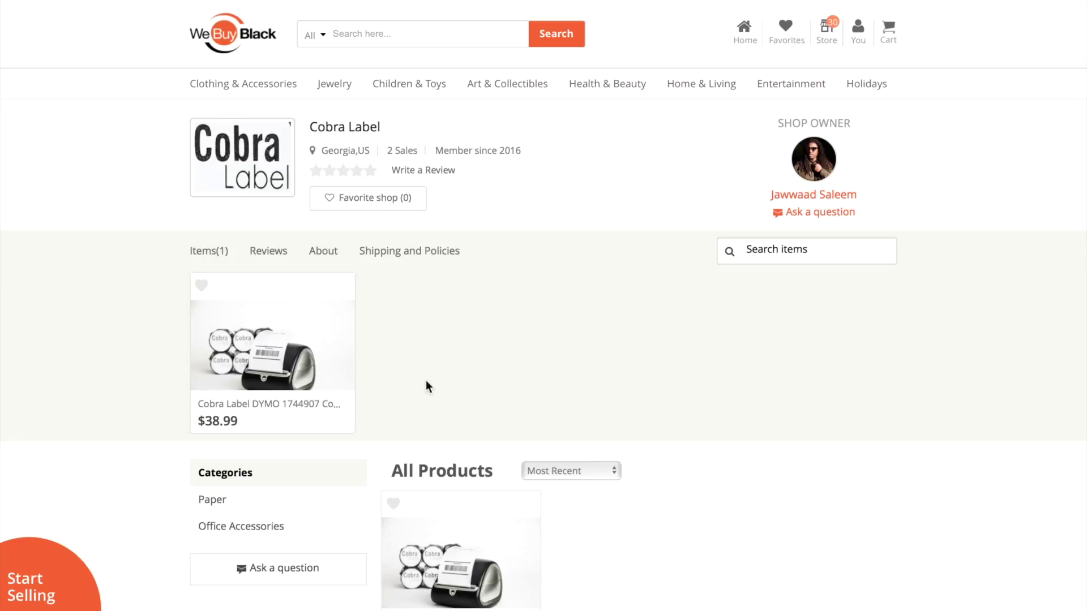
mouse_move(276, 354)
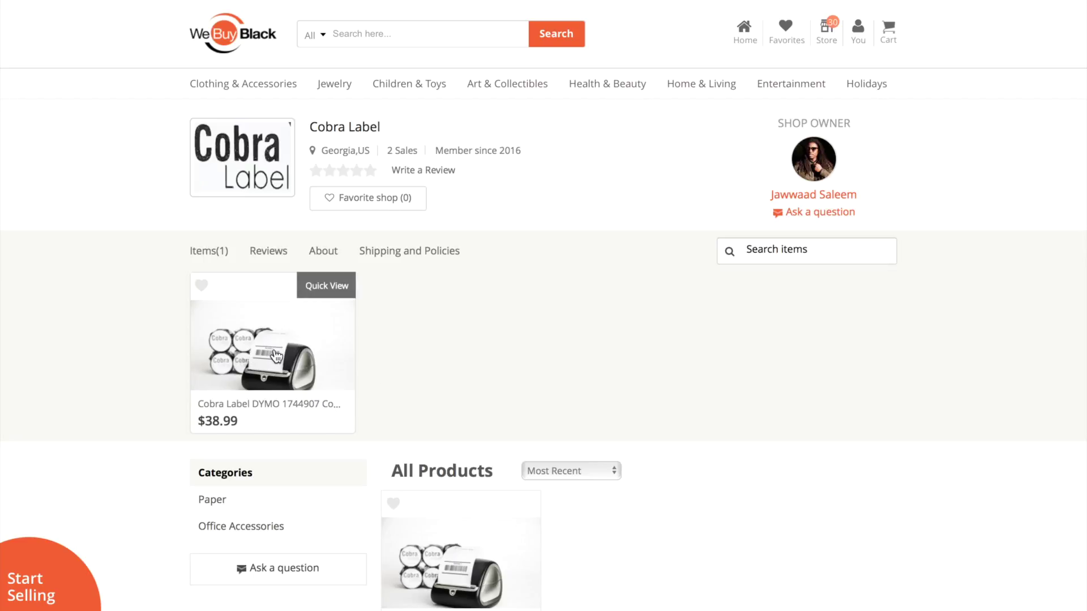